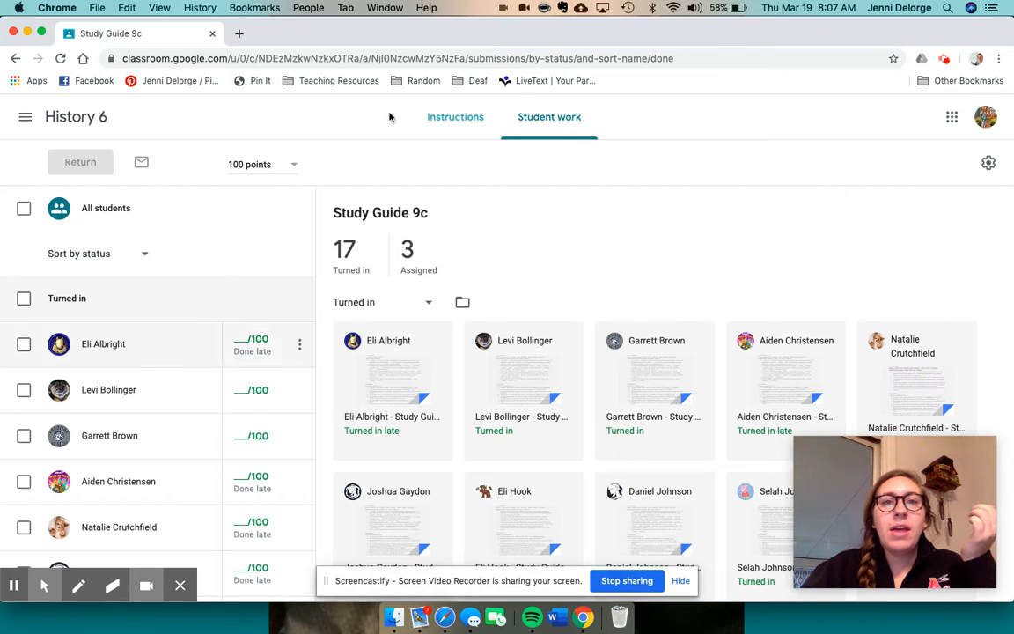
Step: Open the first student's Study Guide 9c submission and add the comment "Diocletian (-2 pts)" to the answer "Rulers" in question 1
click(409, 388)
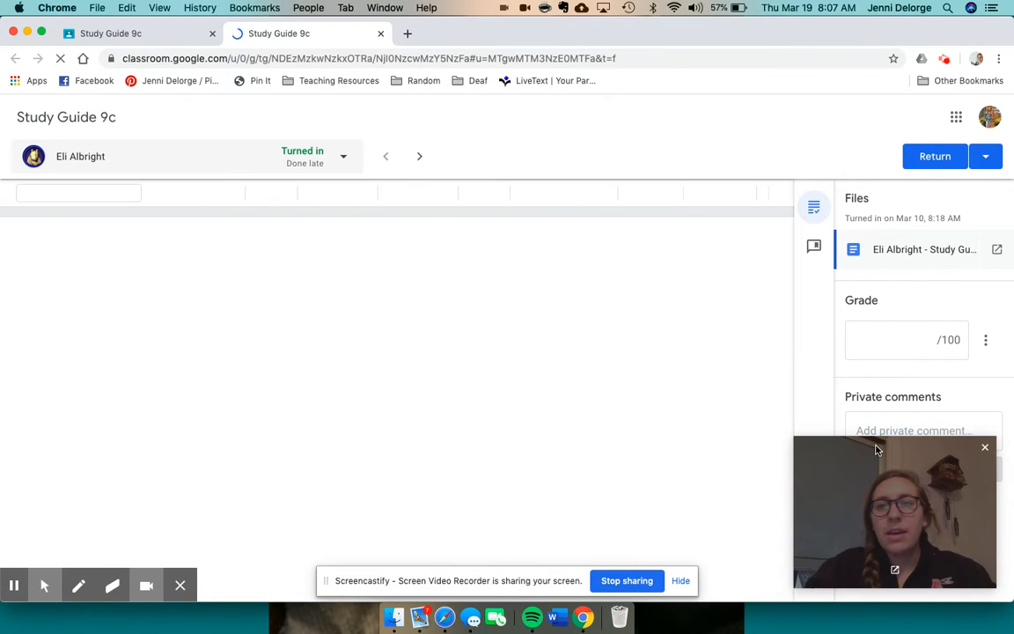
drag(876, 450, 739, 60)
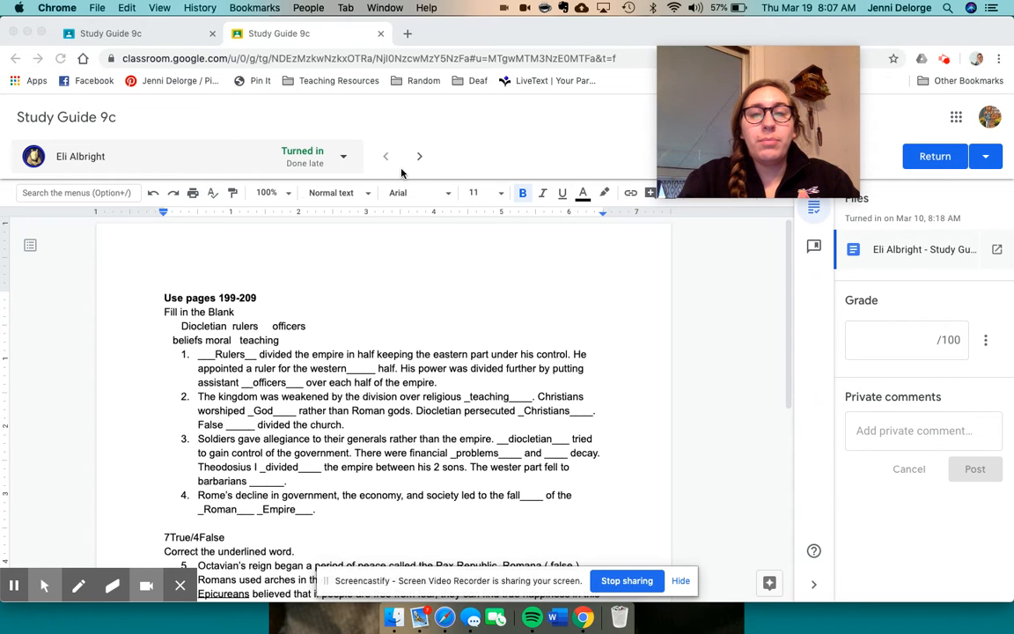
click(214, 357)
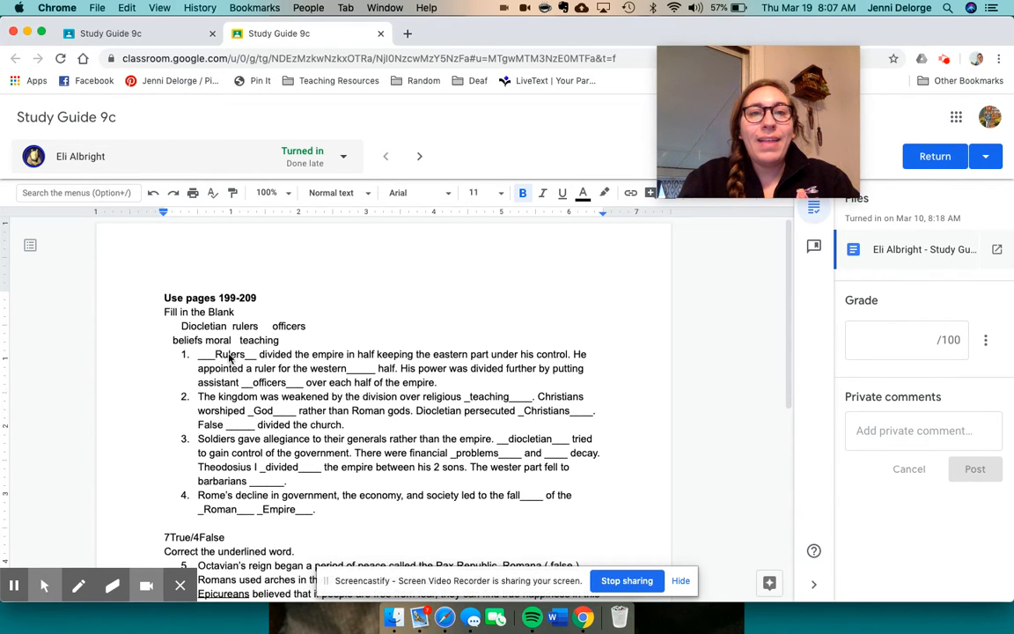
drag(212, 354, 246, 356)
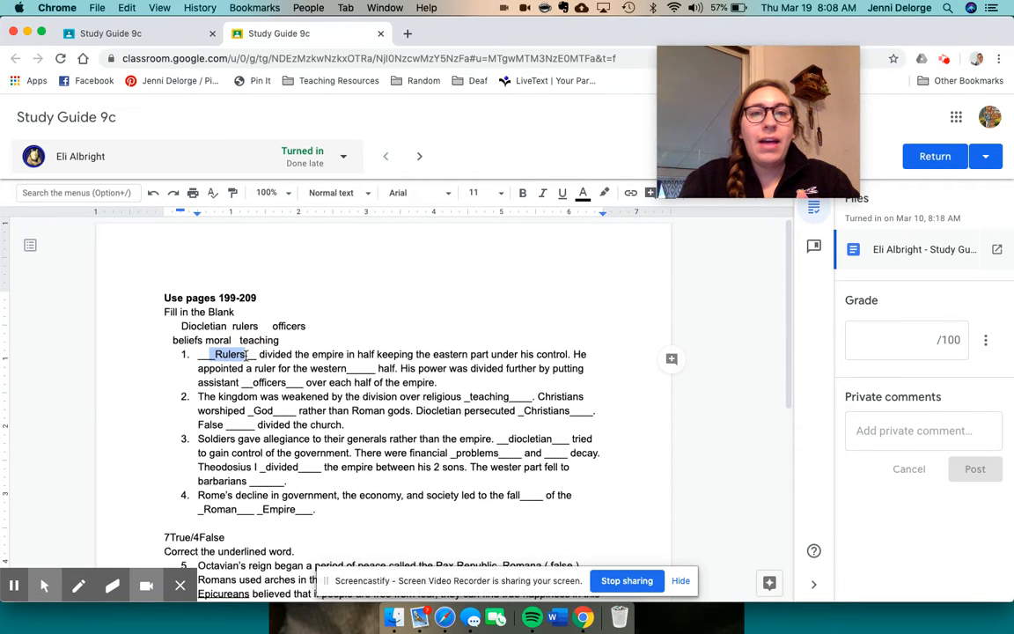
click(672, 362)
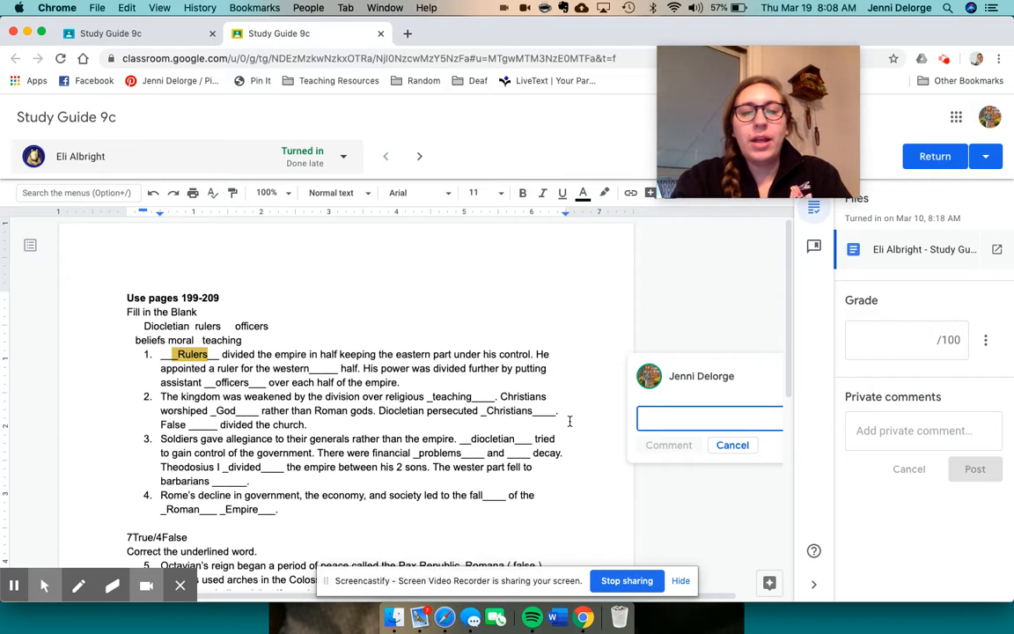
text(Diocletian)
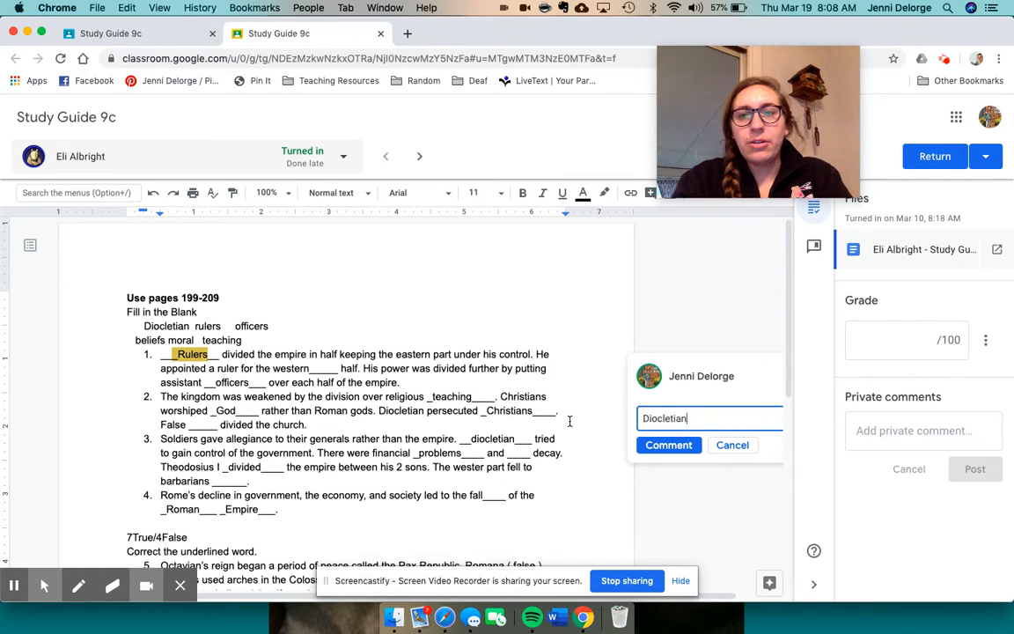
text( (-2 pts))
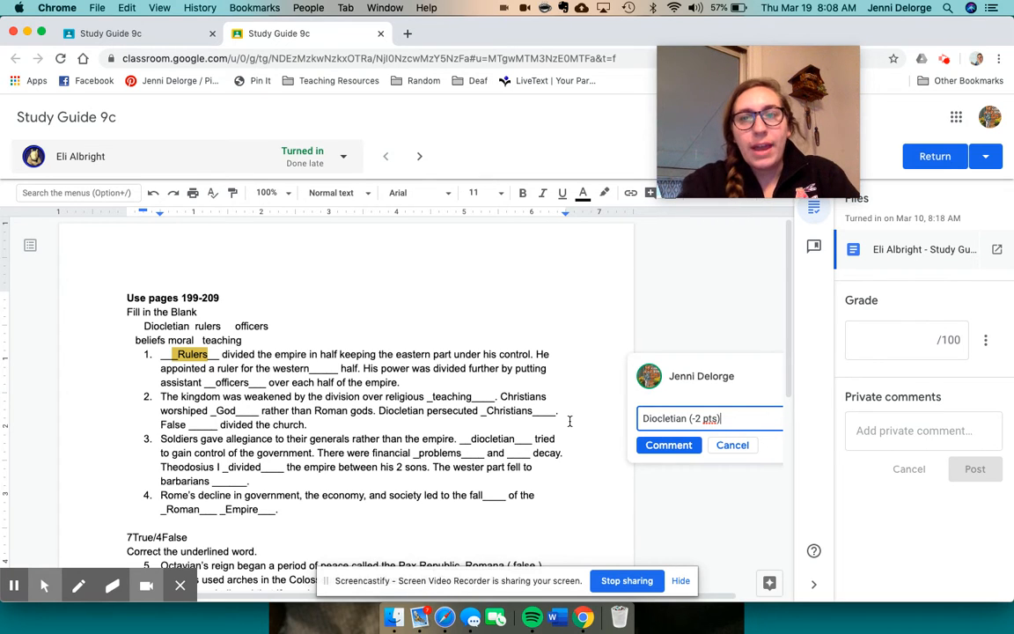
click(674, 450)
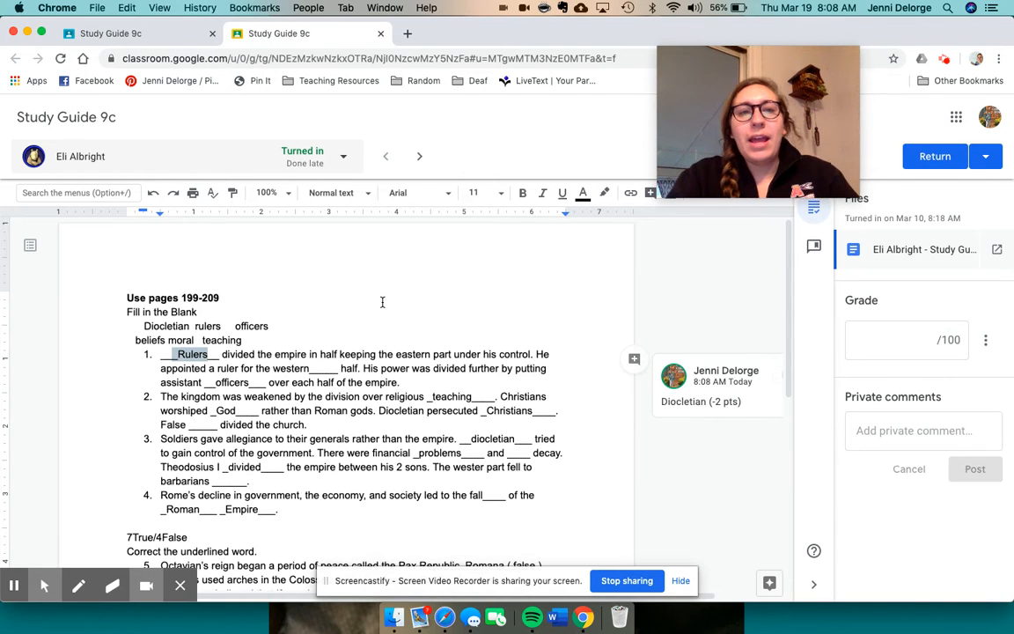
Step: Look through the rest of the student's study guide and grade the submission 98 out of 100
scroll(364, 424, down, 5)
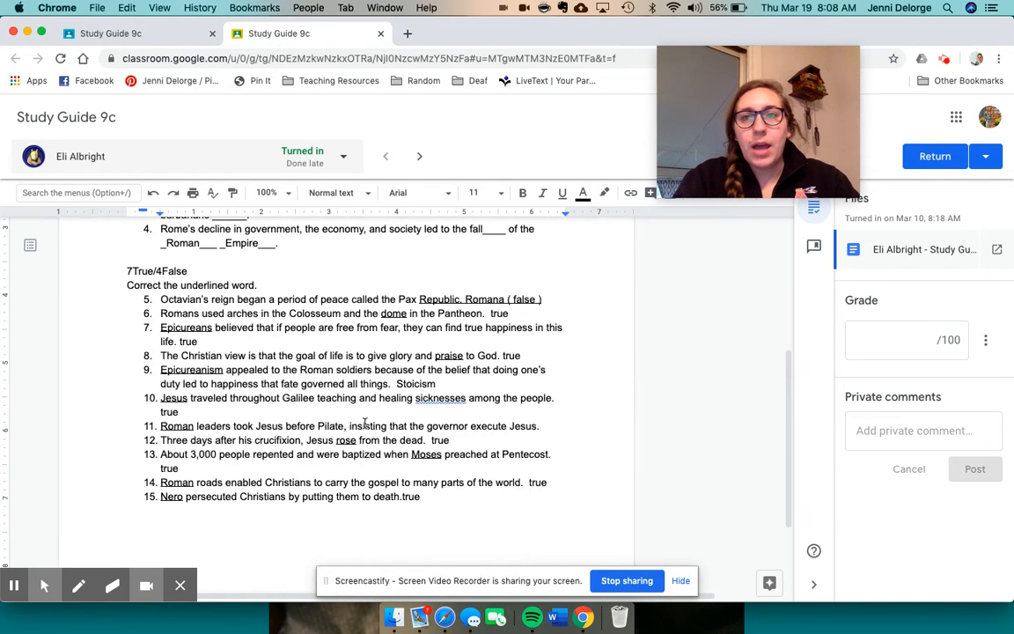
scroll(364, 424, up, 3)
scroll(364, 424, up, 3)
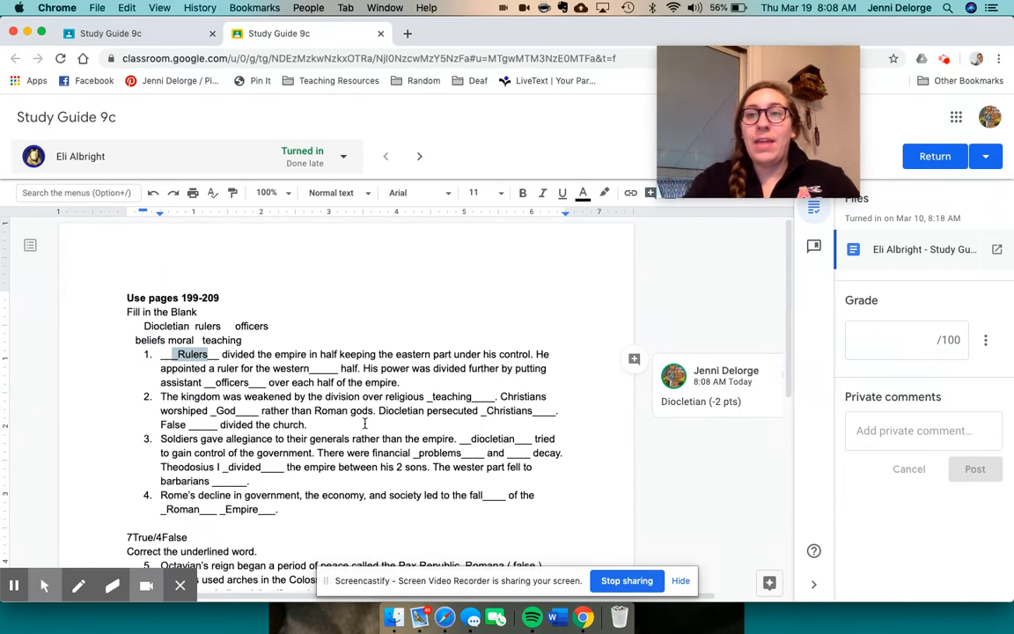
click(925, 339)
text(98)
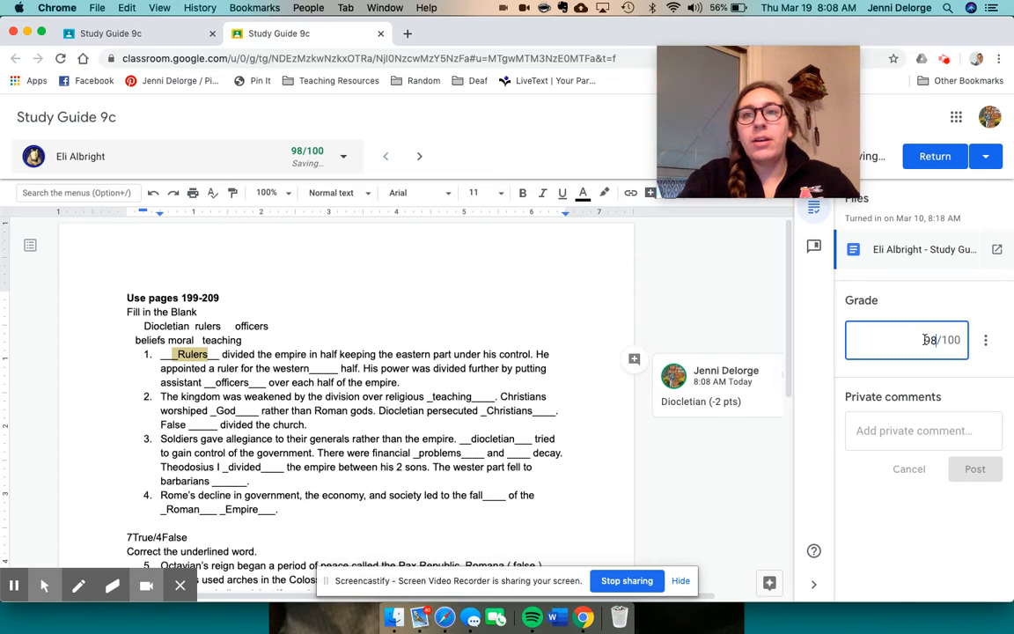
click(899, 430)
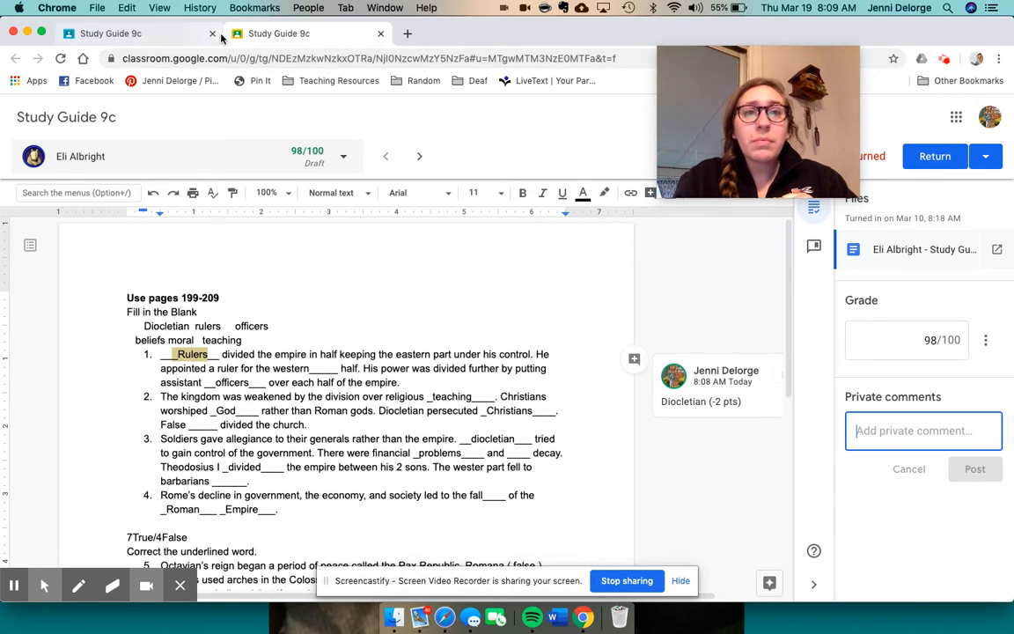
Step: Go back to the History 6 classwork and create a new quiz assignment
click(145, 37)
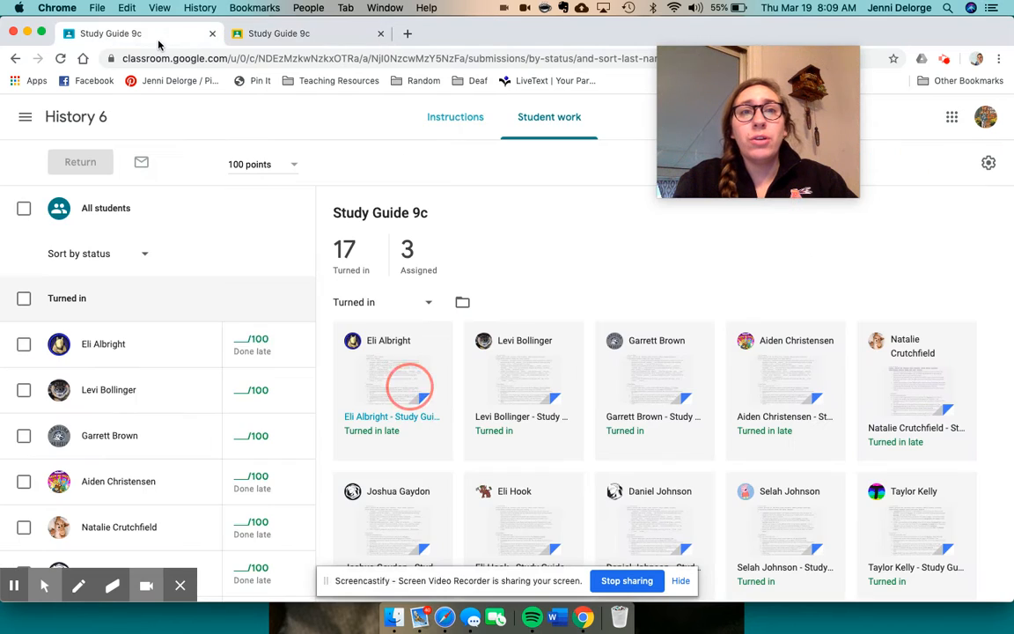
click(93, 123)
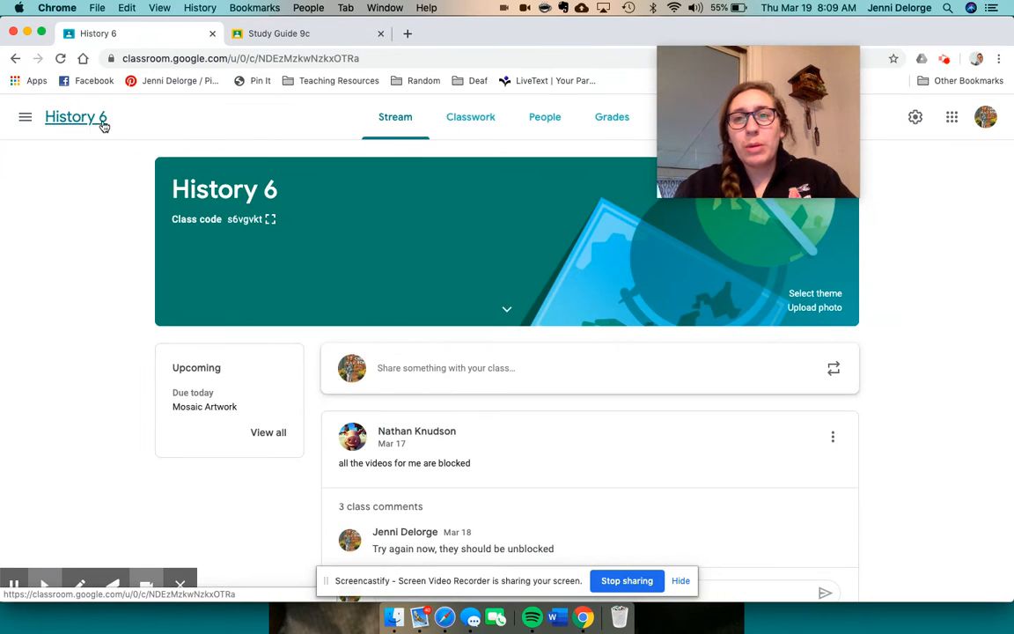
click(466, 126)
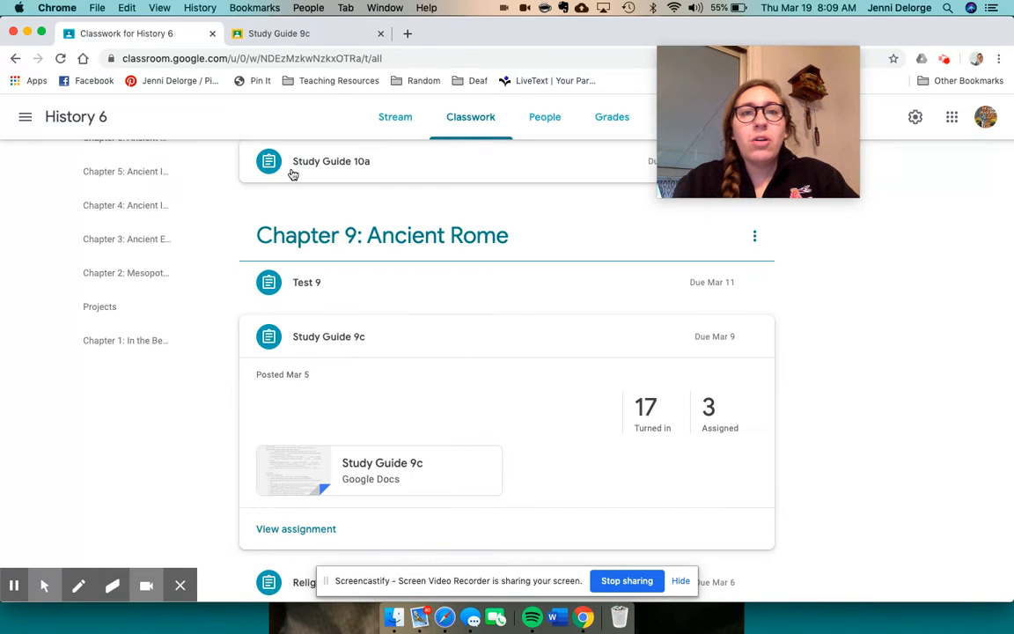
click(294, 169)
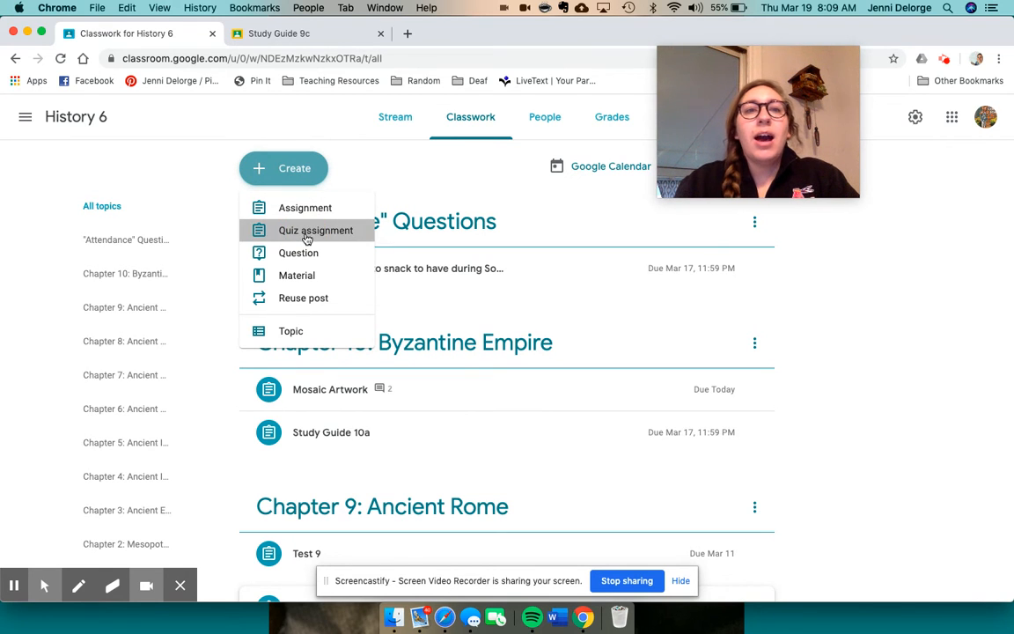
click(306, 233)
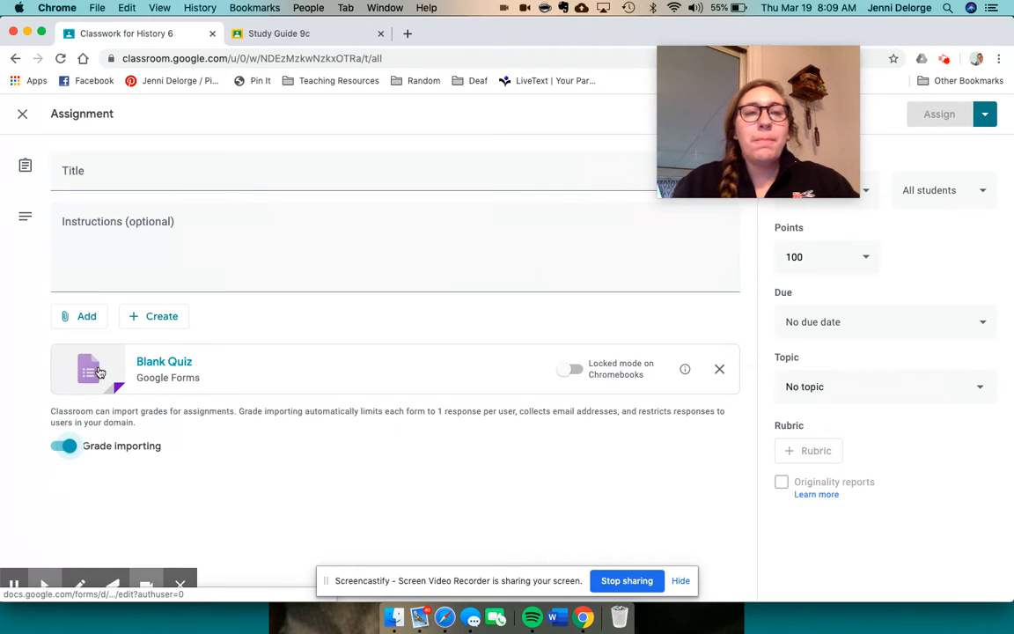
Step: Title the quiz assignment "Quiz 10a" and turn on locked mode on Chromebooks for the attached quiz
click(126, 176)
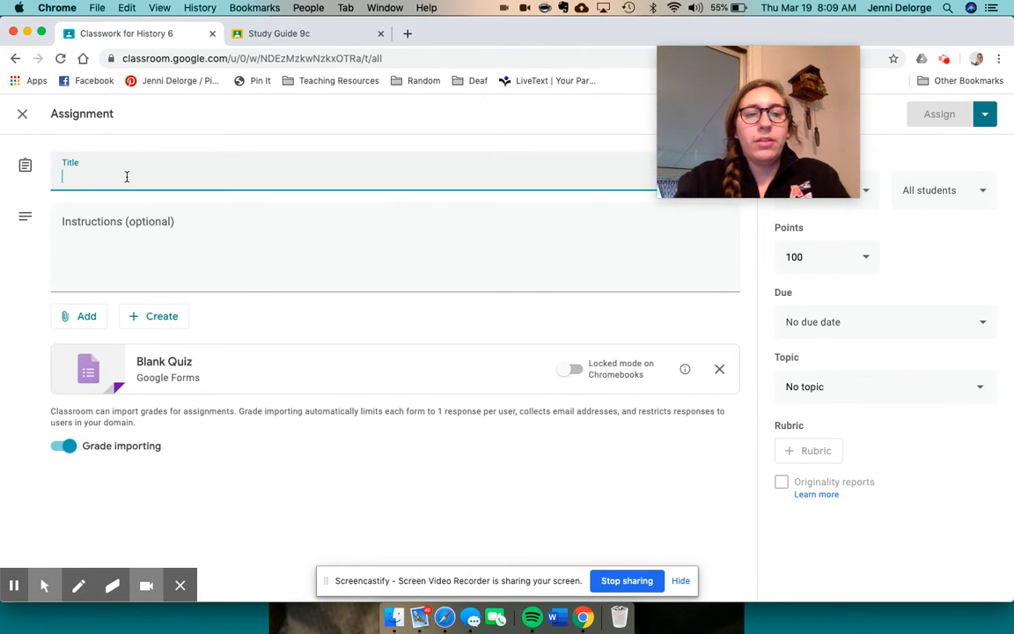
text(Quiz 10a)
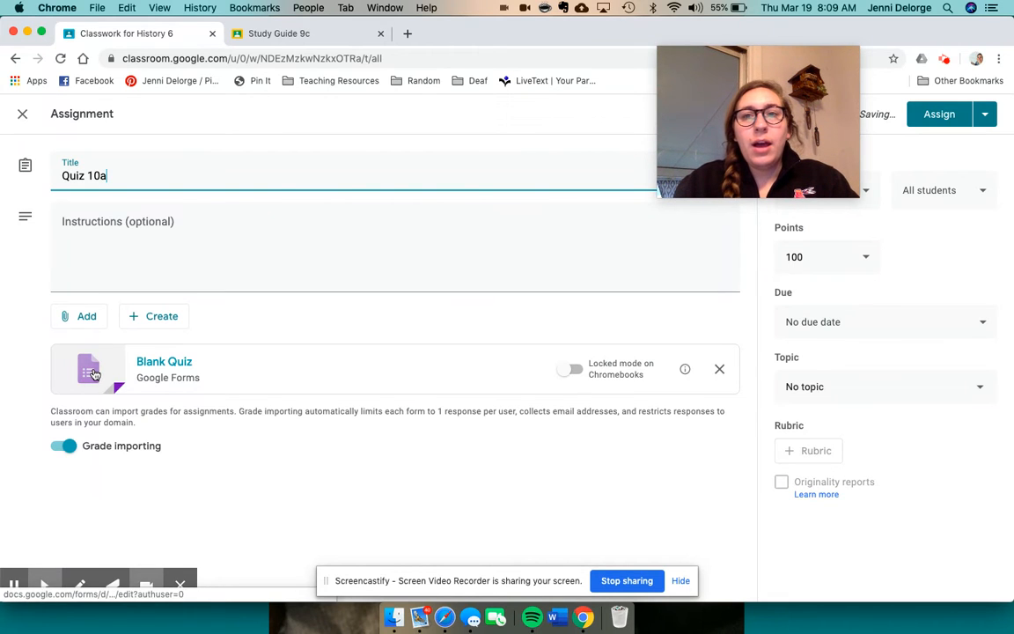
click(573, 370)
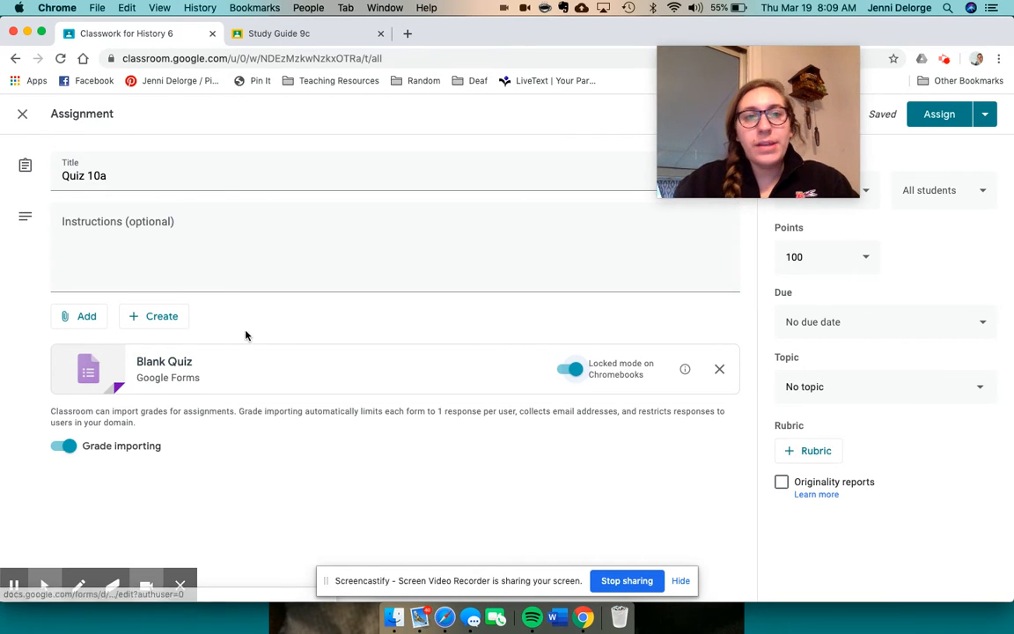
Step: Open the attached Blank Quiz form and review the question types available for its first question
click(154, 372)
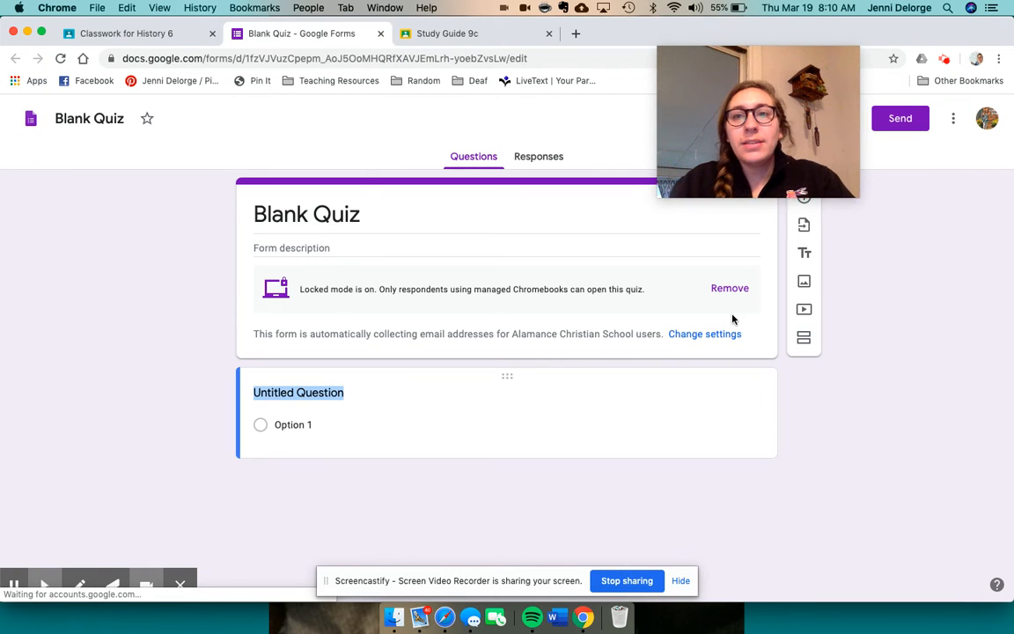
drag(743, 91, 902, 230)
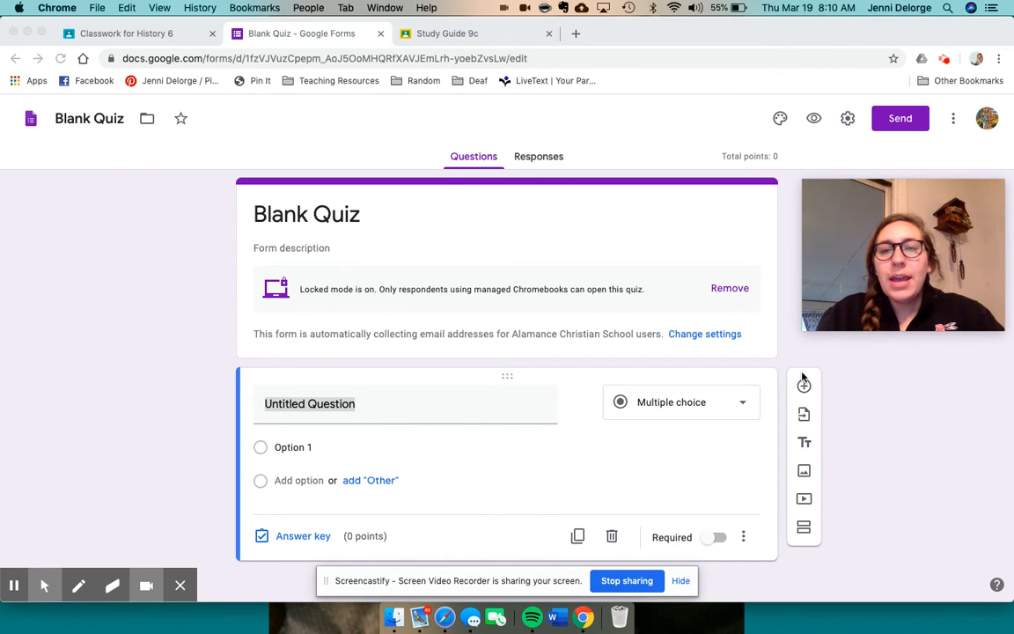
click(744, 402)
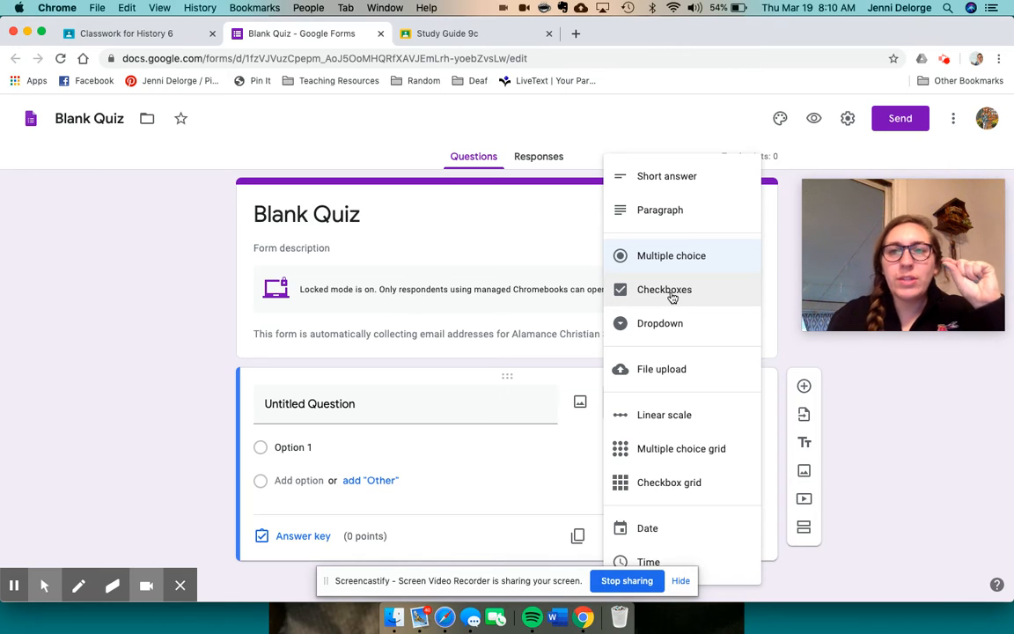
scroll(660, 449, down, 1)
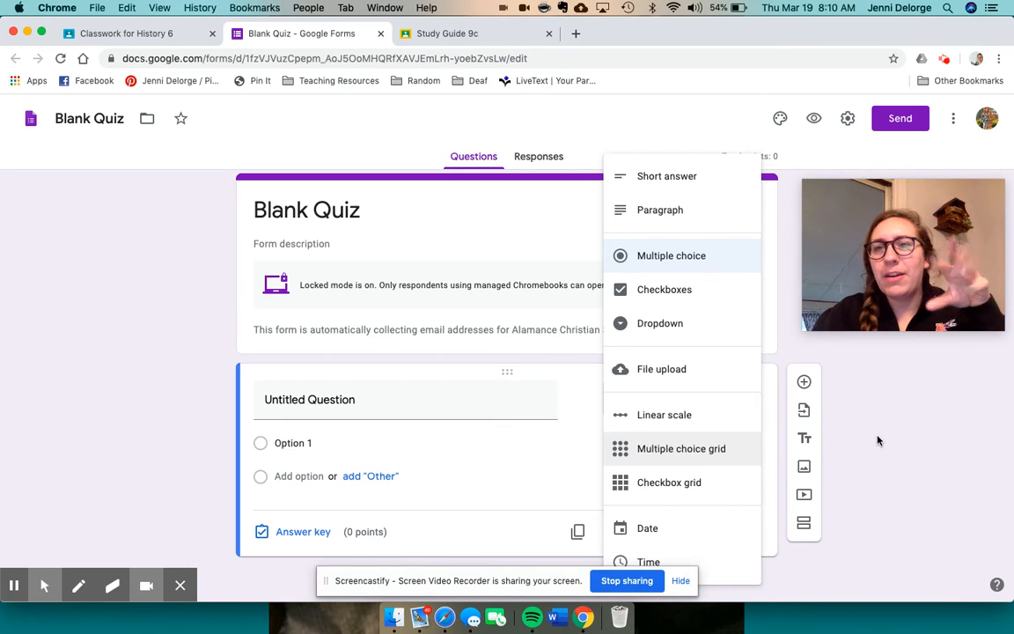
click(791, 394)
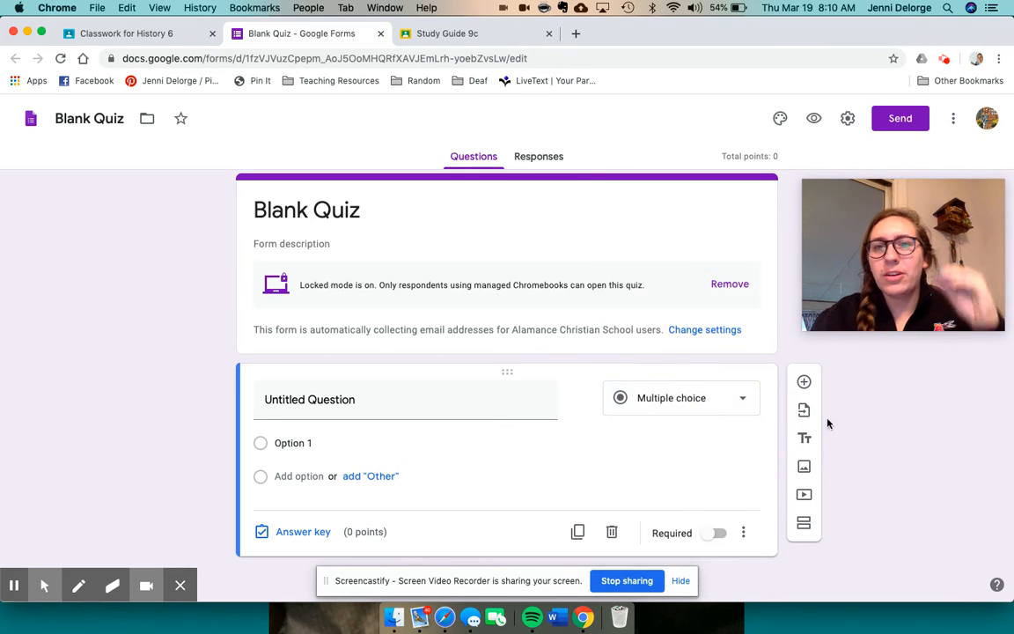
Step: Extend the untitled multiple-choice question to four answer options and make it required
click(529, 401)
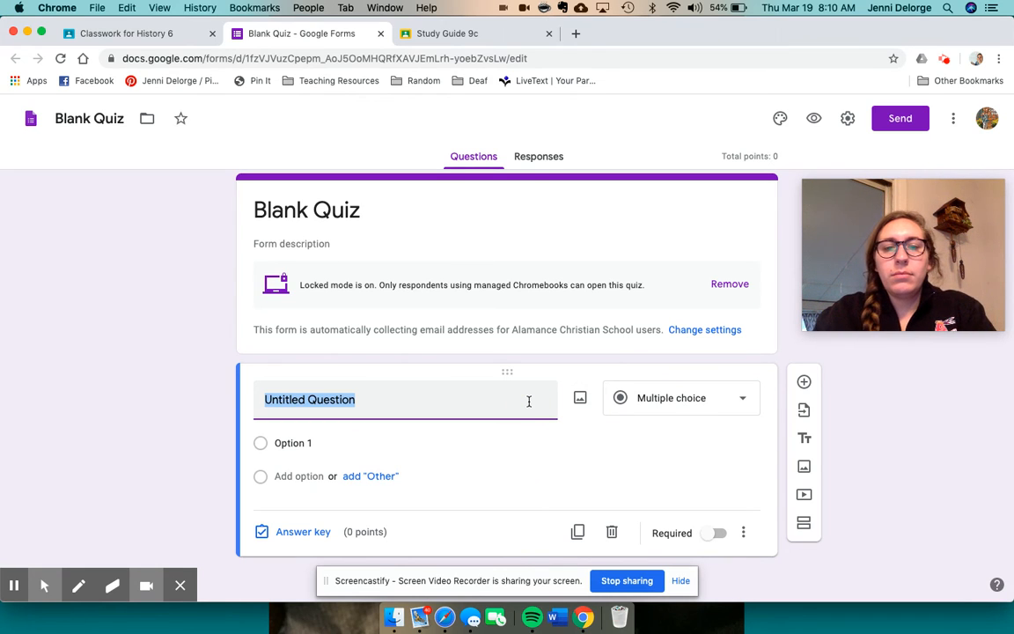
click(295, 476)
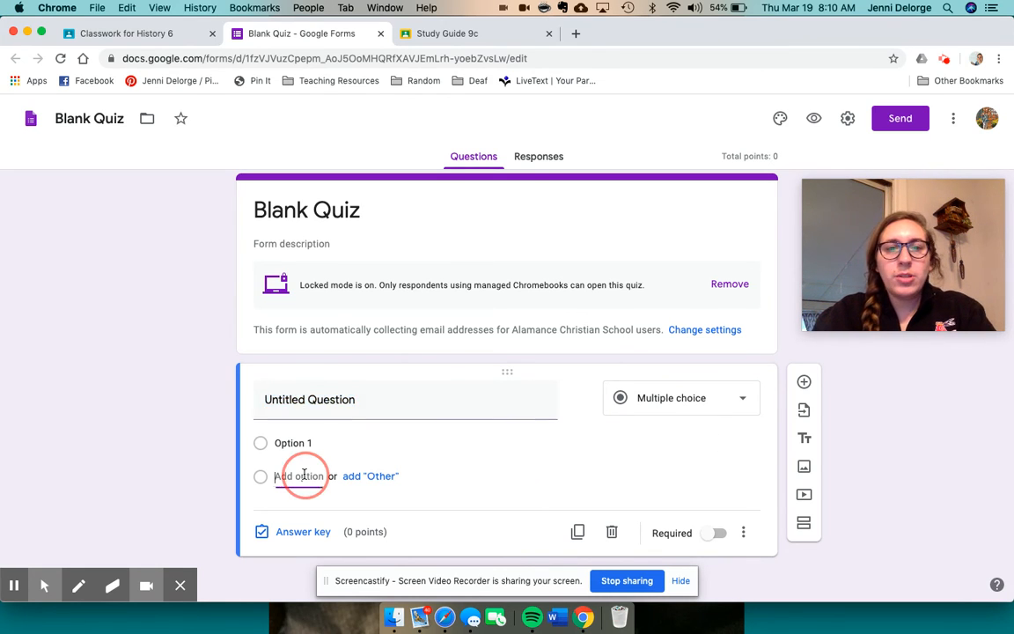
click(295, 510)
click(295, 543)
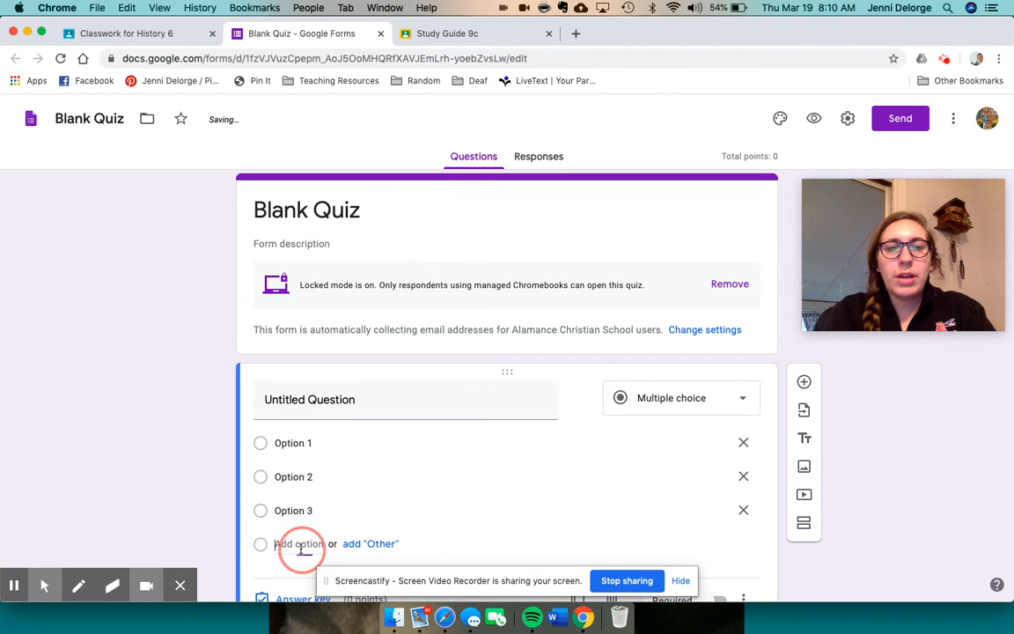
scroll(668, 502, down, 2)
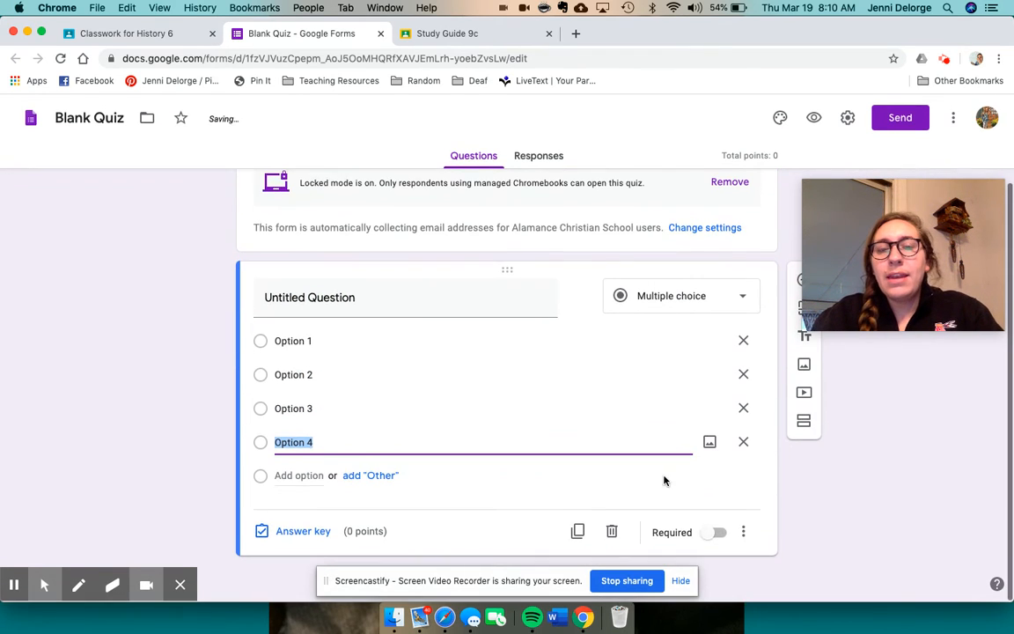
click(719, 533)
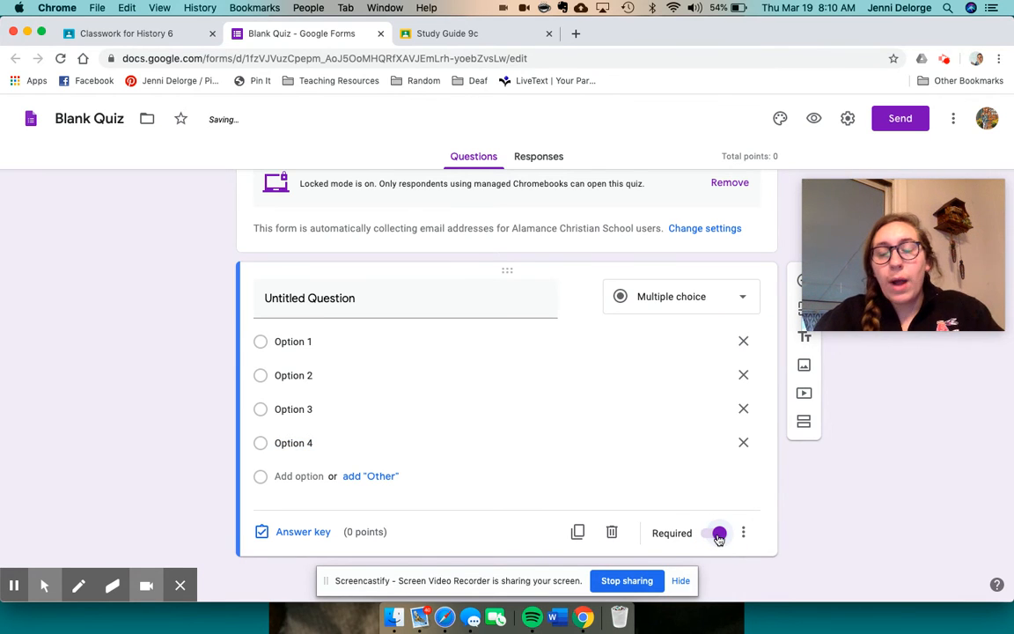
Step: Set the question's answer key to 5 points with Option 2 as the correct answer
click(301, 533)
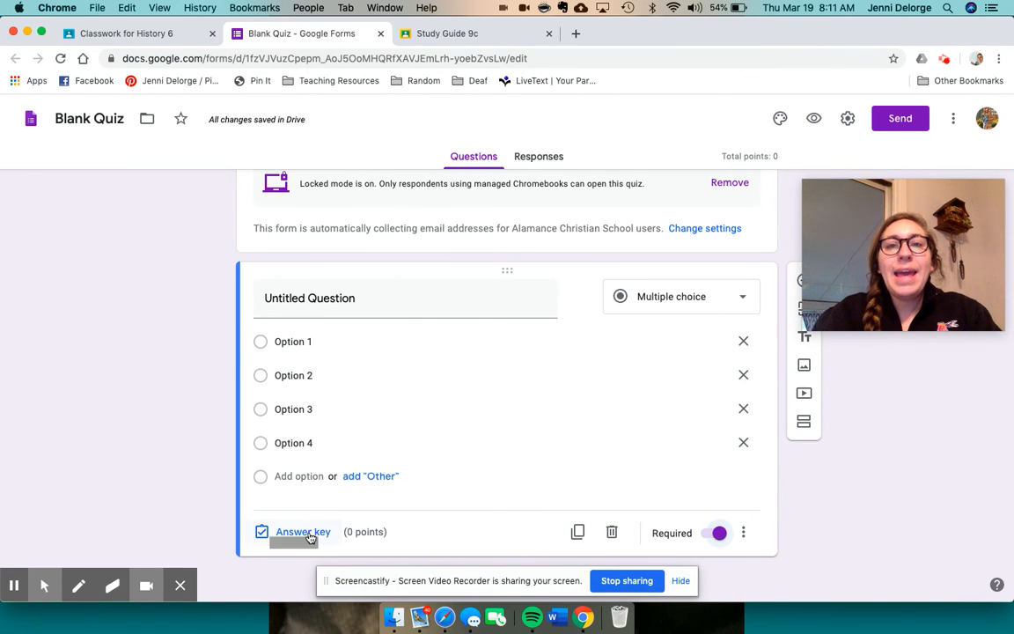
text(5)
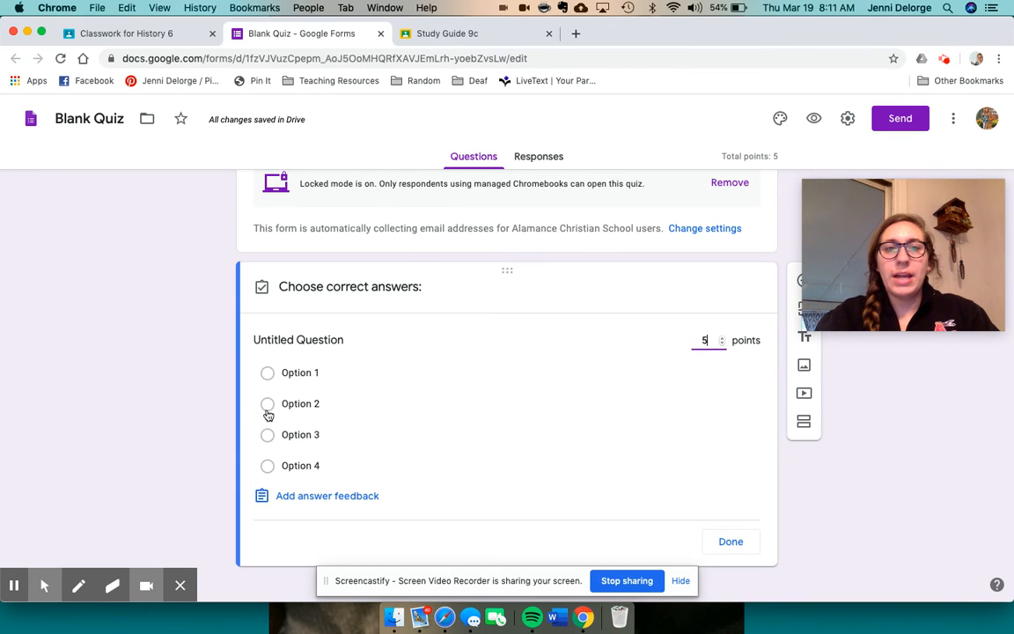
click(267, 405)
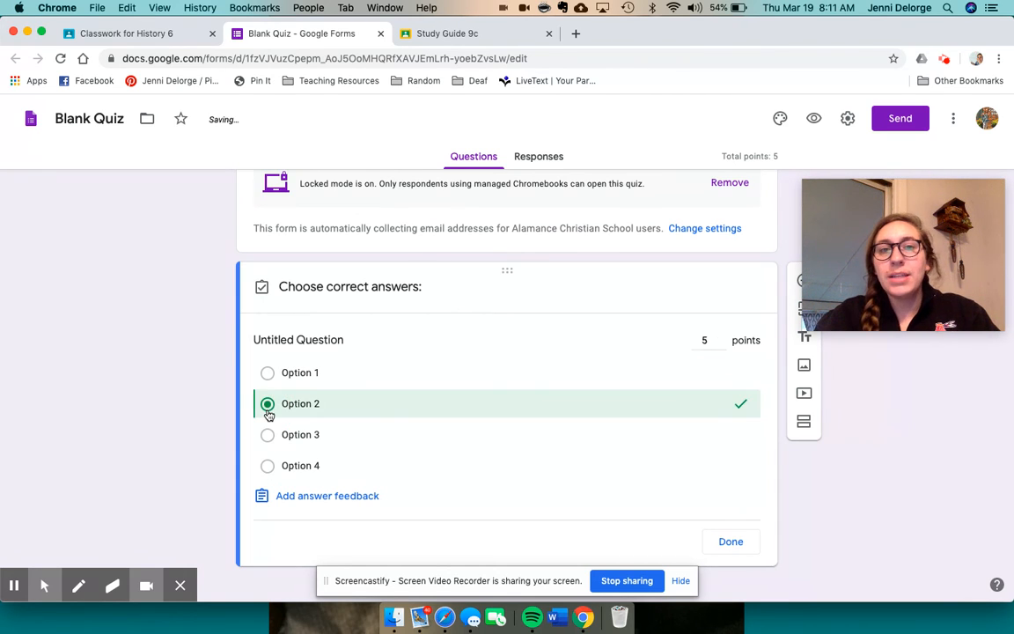
click(760, 568)
click(732, 544)
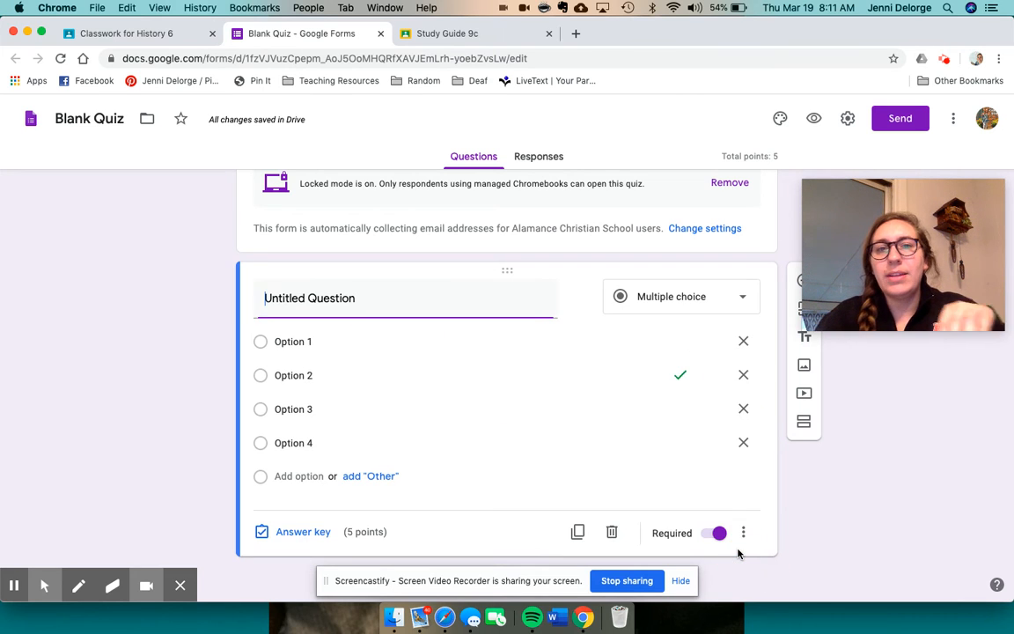